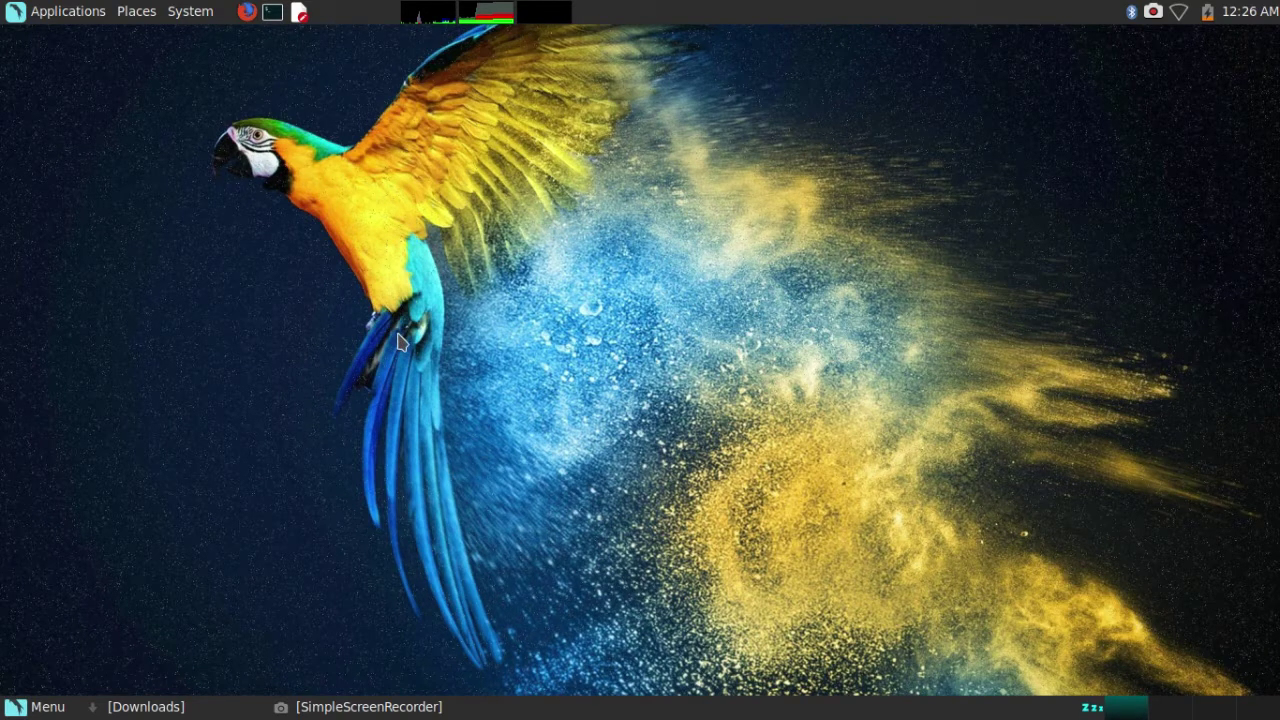
Extract metasploitable-linux-2.0.0.zip in place inside the Downloads folder.
left_click(150, 706)
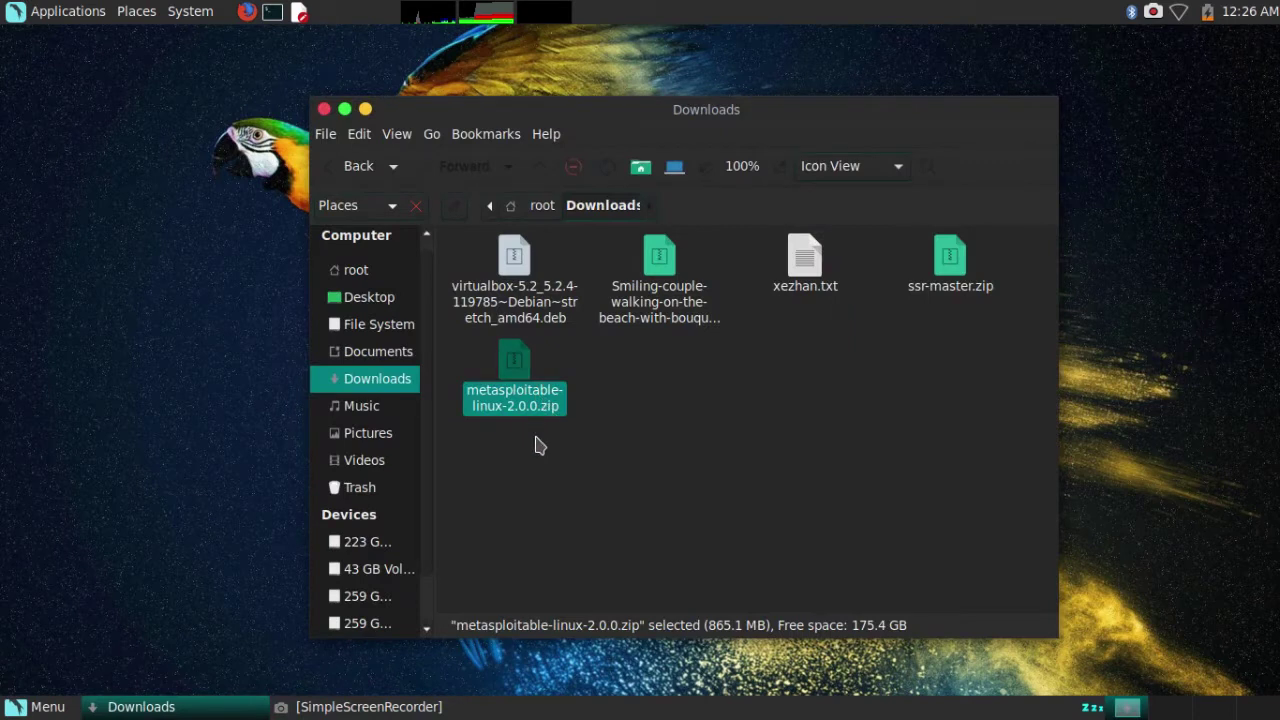
left_click(571, 437)
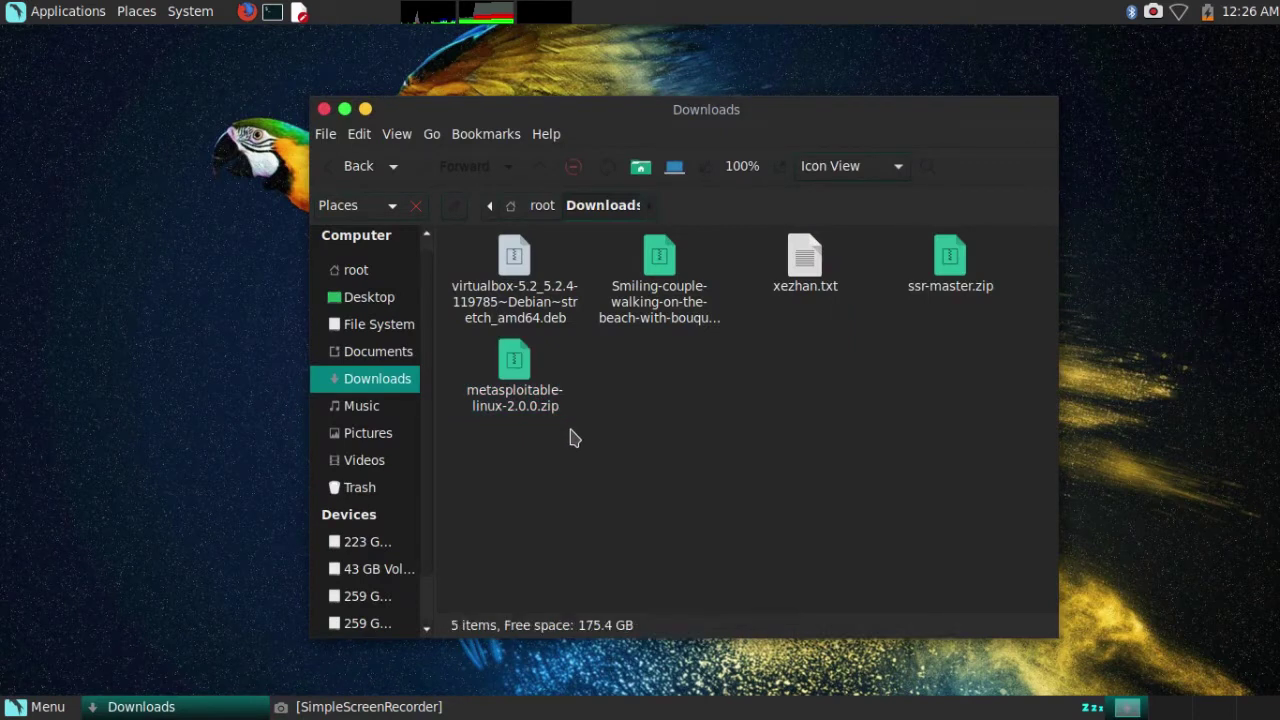
left_click(530, 393)
right_click(530, 393)
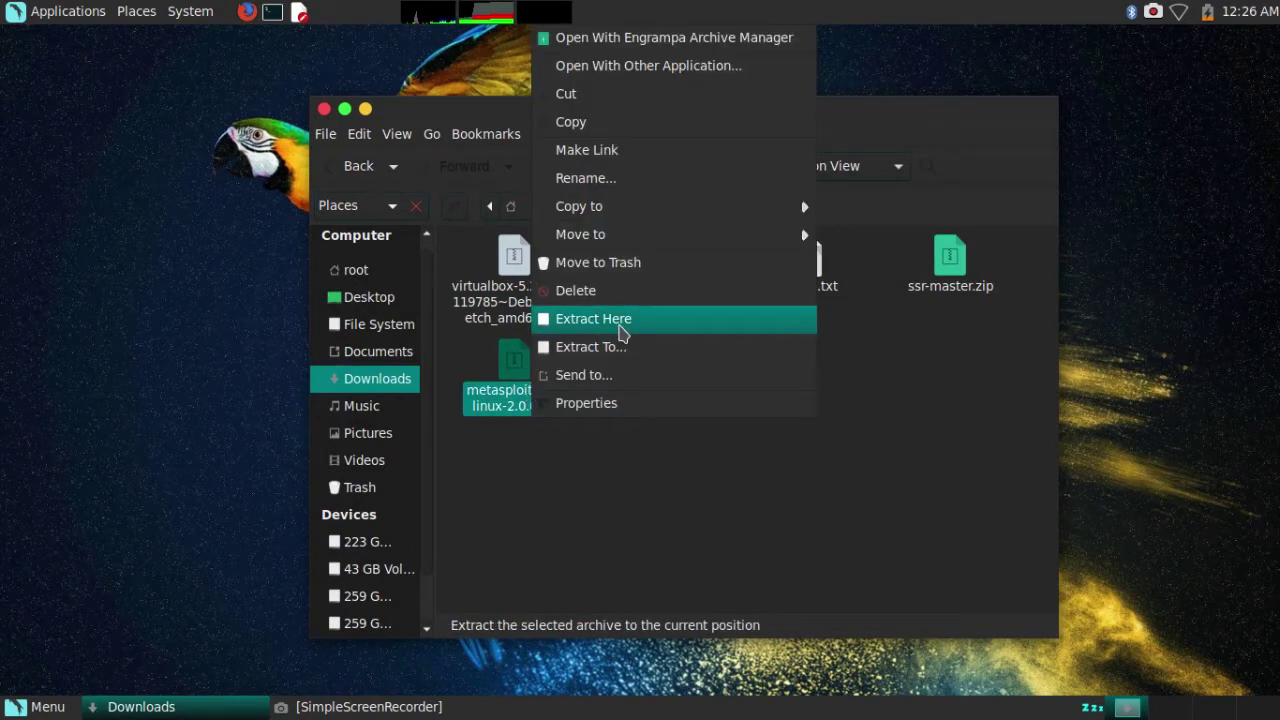
left_click(620, 324)
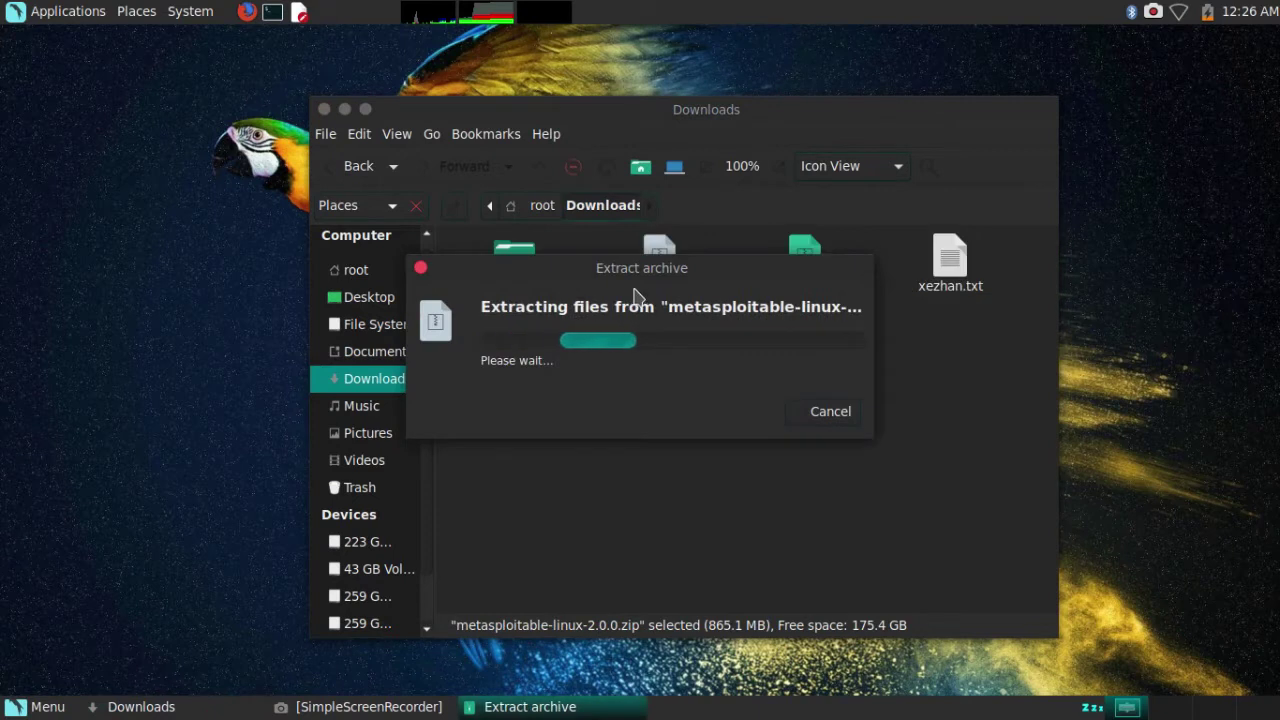
left_click_drag(640, 280, 783, 408)
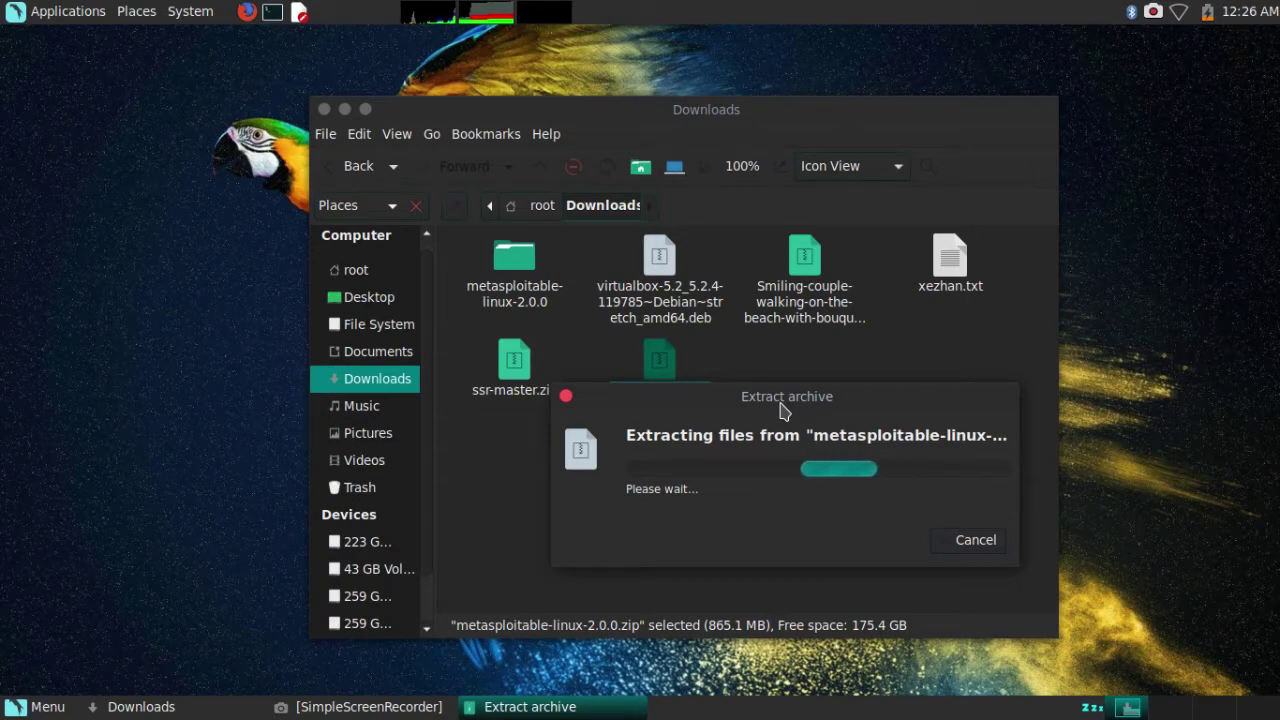
left_click_drag(783, 410, 738, 386)
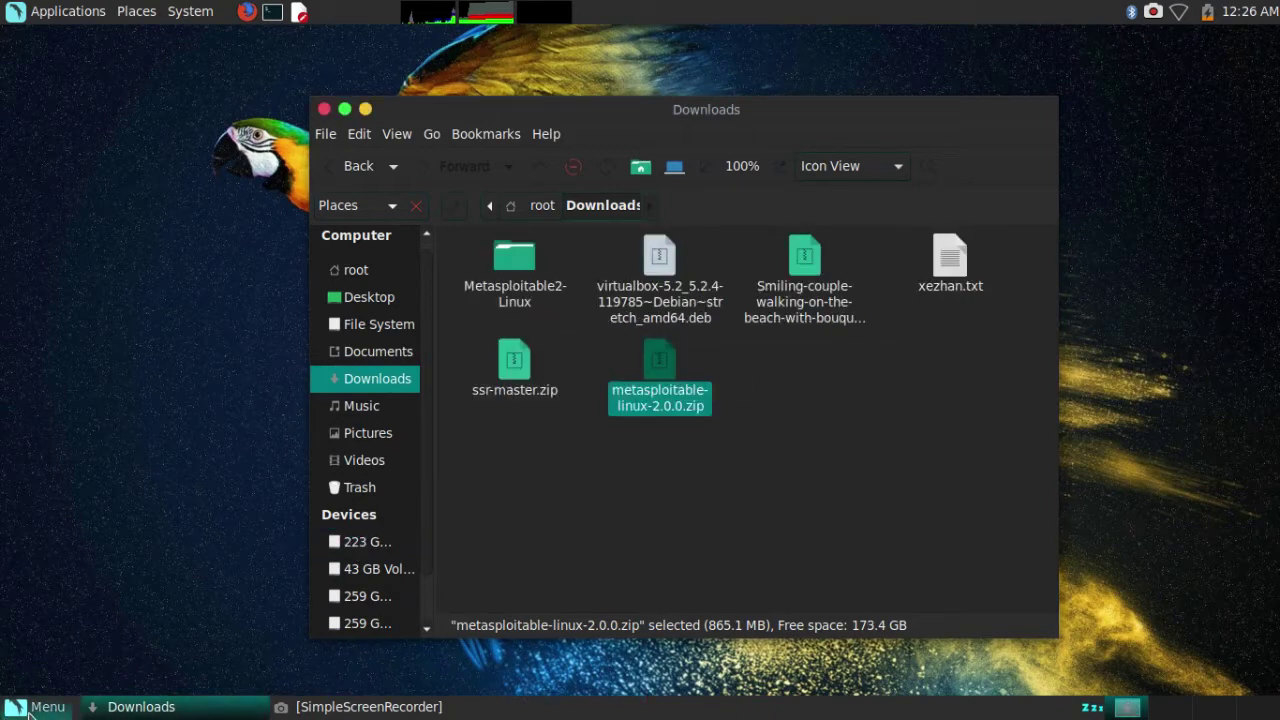
Launch Oracle VM VirtualBox and minimize the Downloads window.
left_click(30, 710)
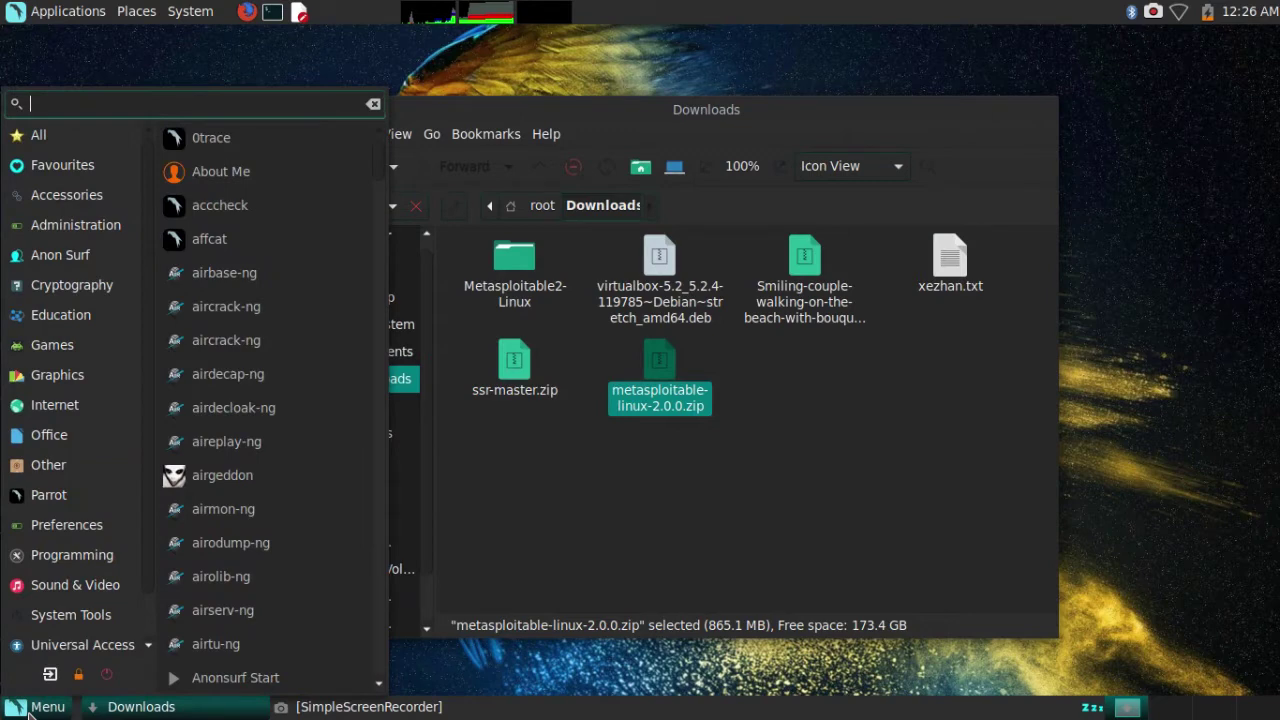
type("vi")
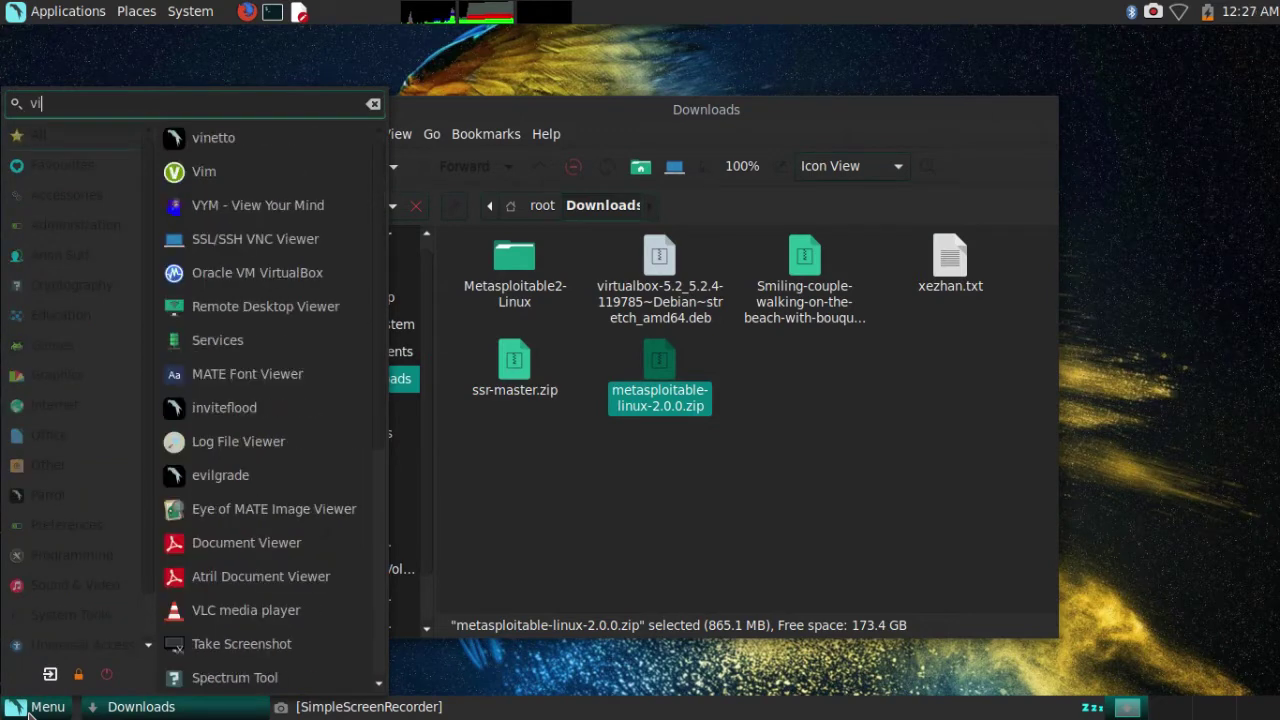
type("r")
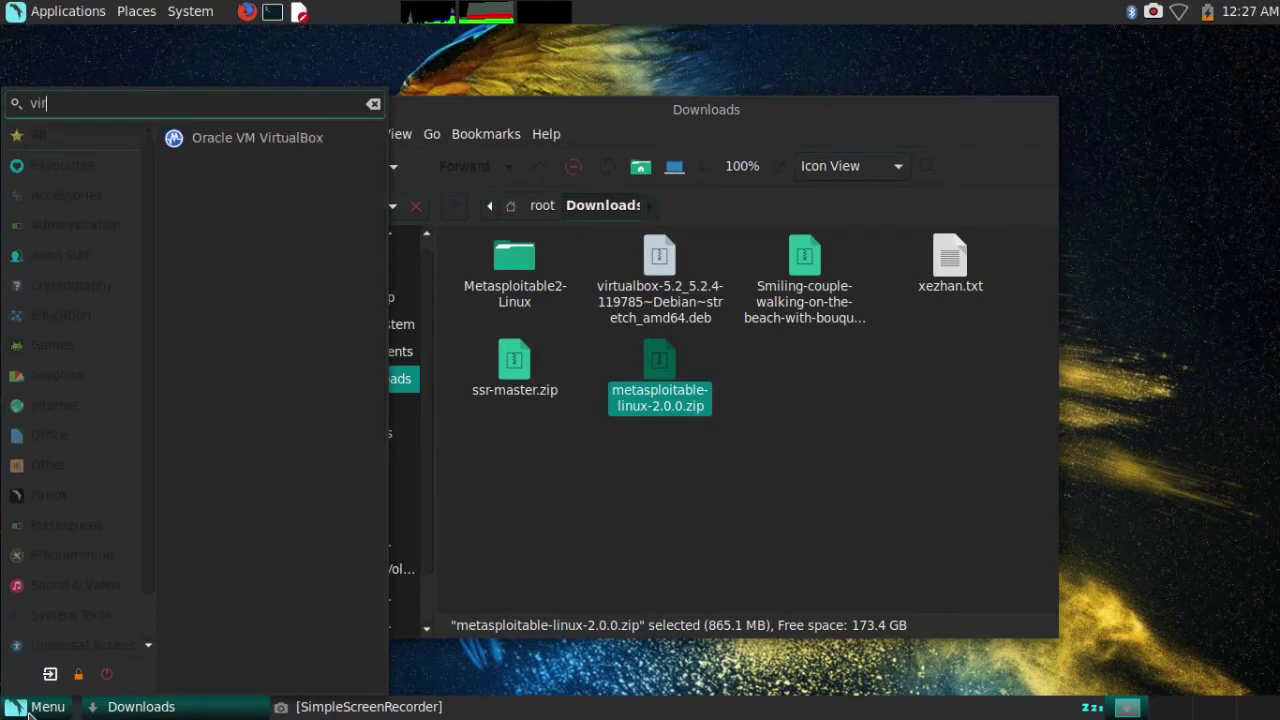
left_click(273, 148)
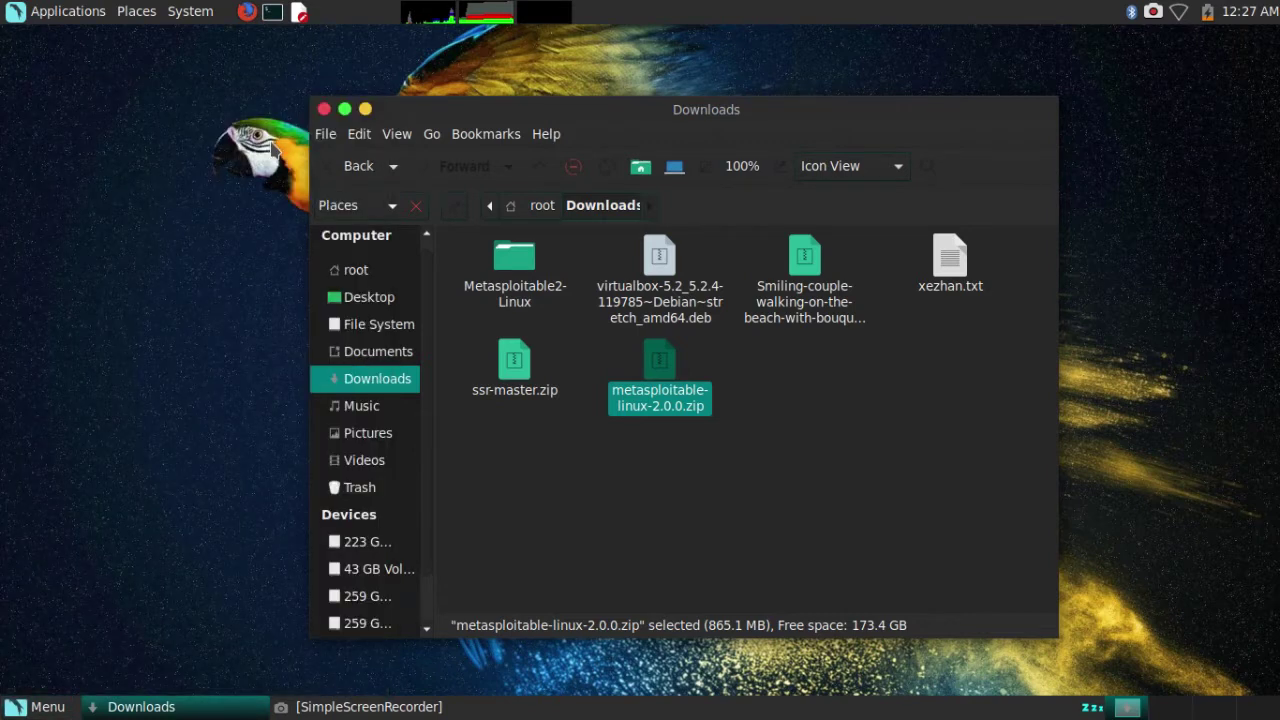
left_click(365, 110)
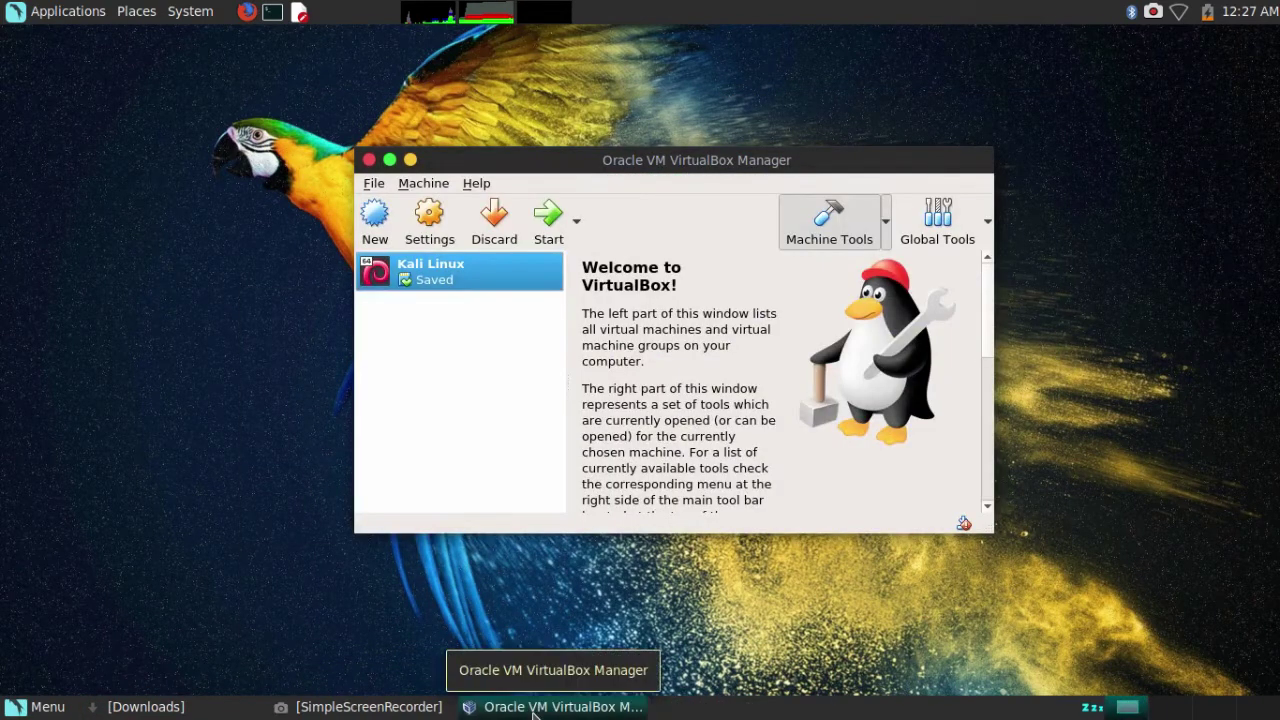
Start a new virtual machine named Metasploit with type Linux and version Ubuntu (64-bit).
left_click(375, 220)
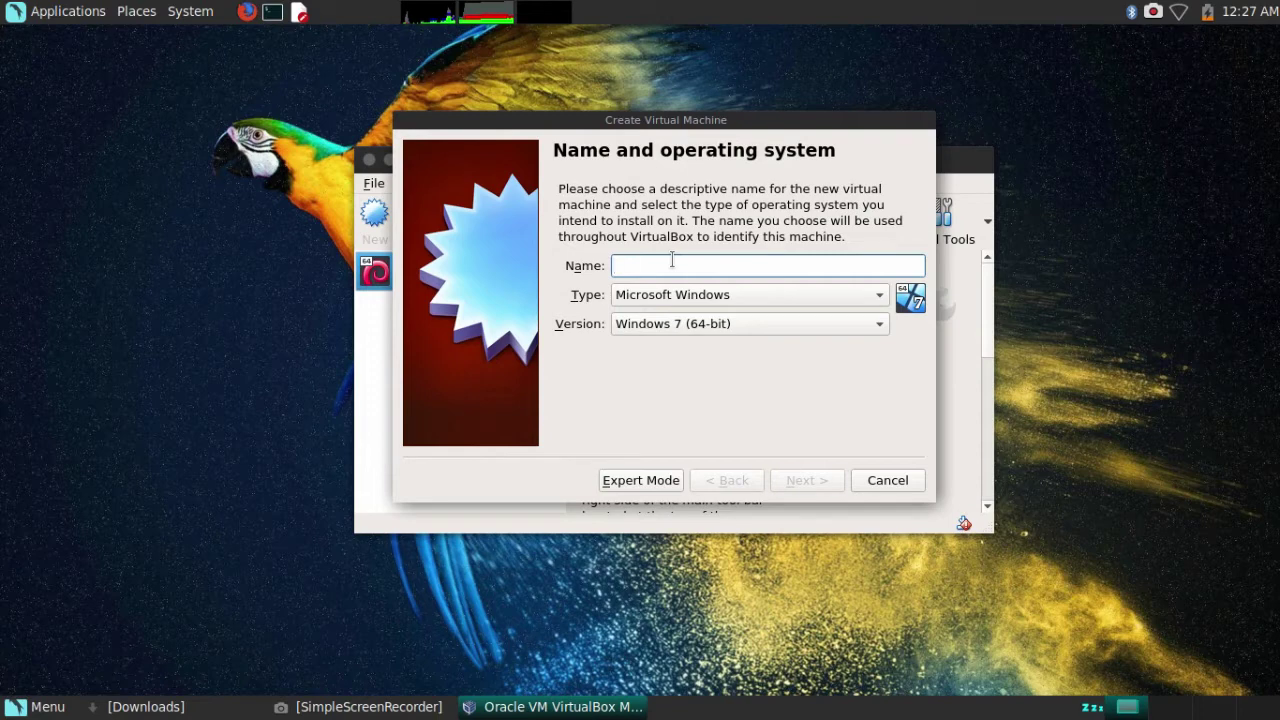
type("MCT")
key("BackSpace")
key("BackSpace")
type("eta")
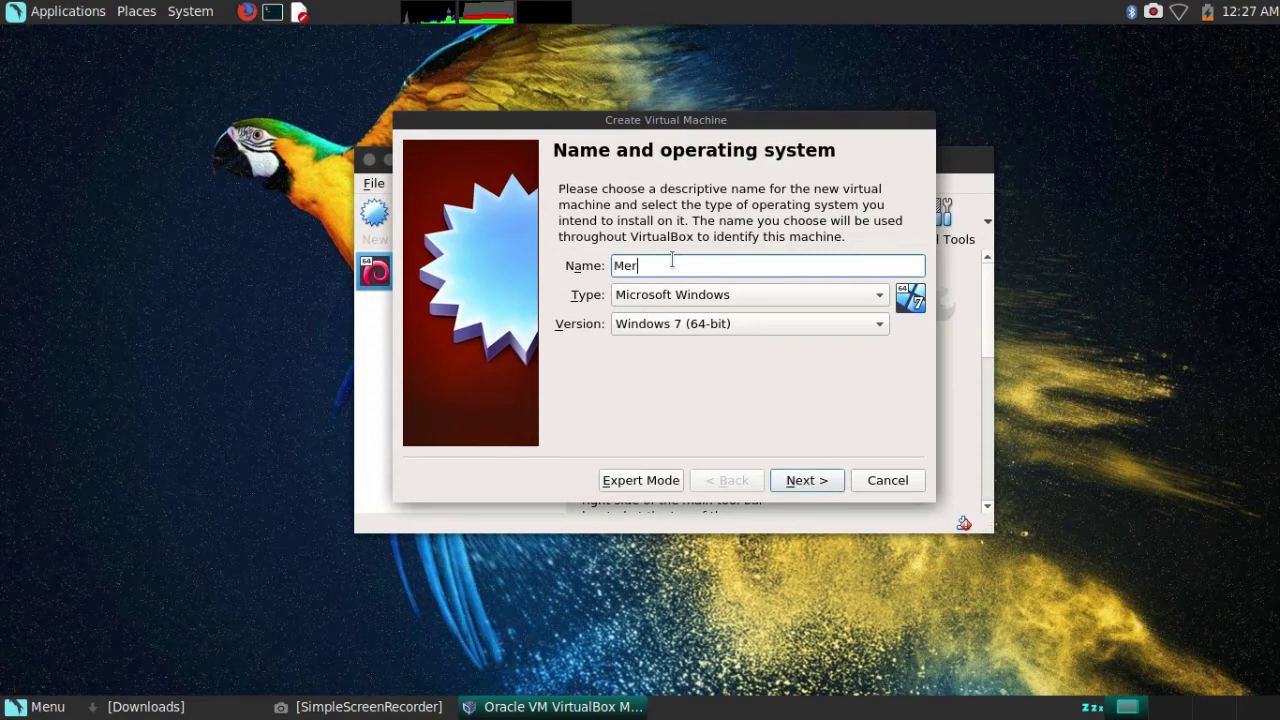
type("sploit")
left_click(681, 302)
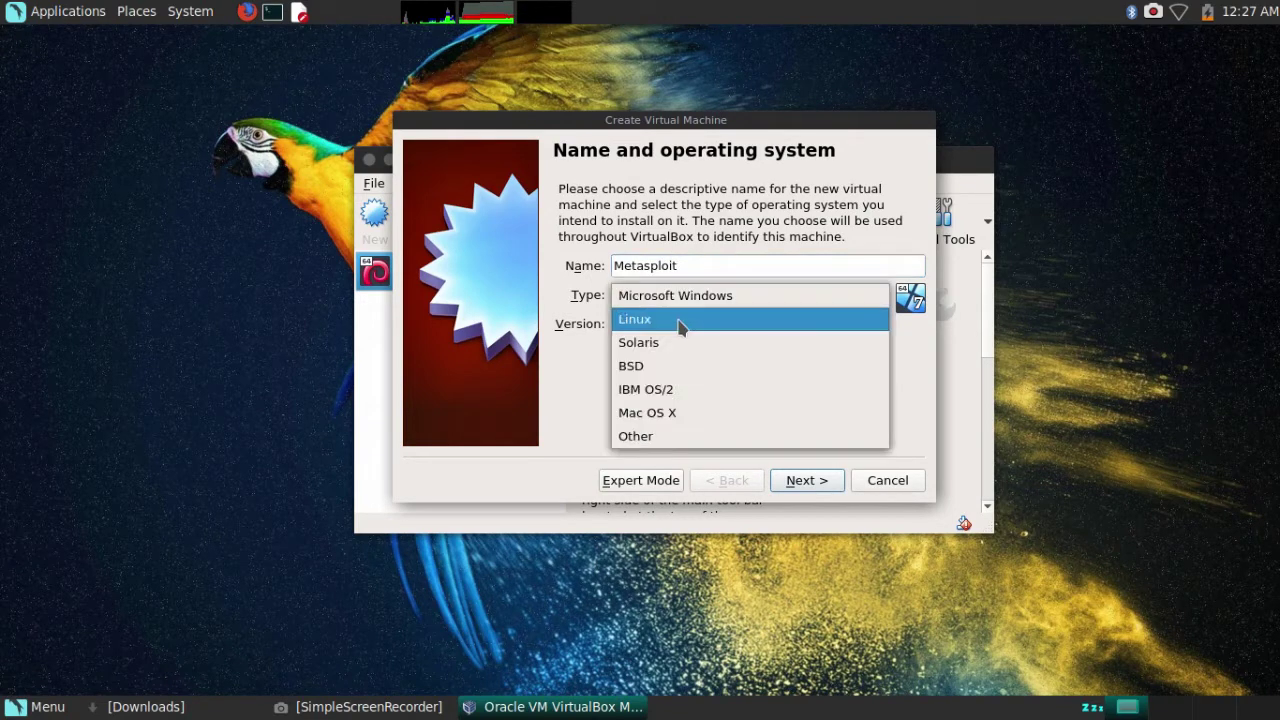
left_click(678, 320)
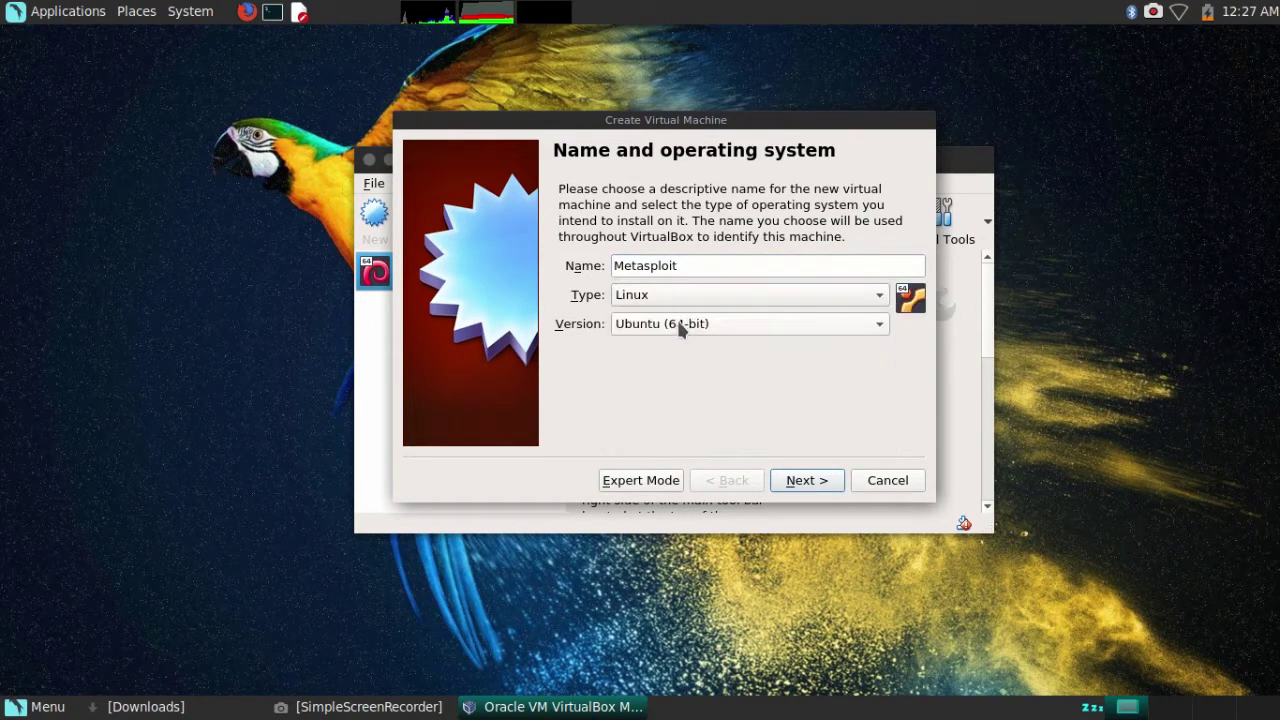
left_click(809, 490)
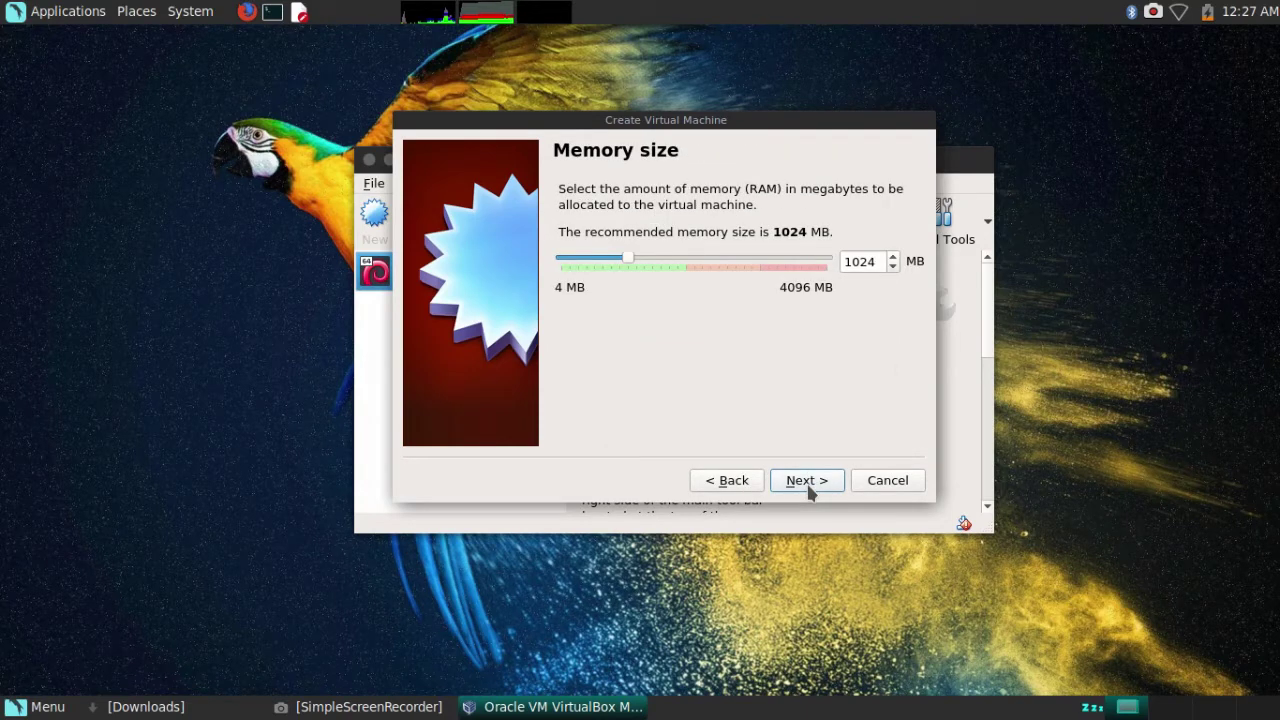
Keep 1024 MB of memory and create the machine with the existing hard disk Metasploitable.vmdk from the Metasploitable2-Linux folder.
left_click(809, 489)
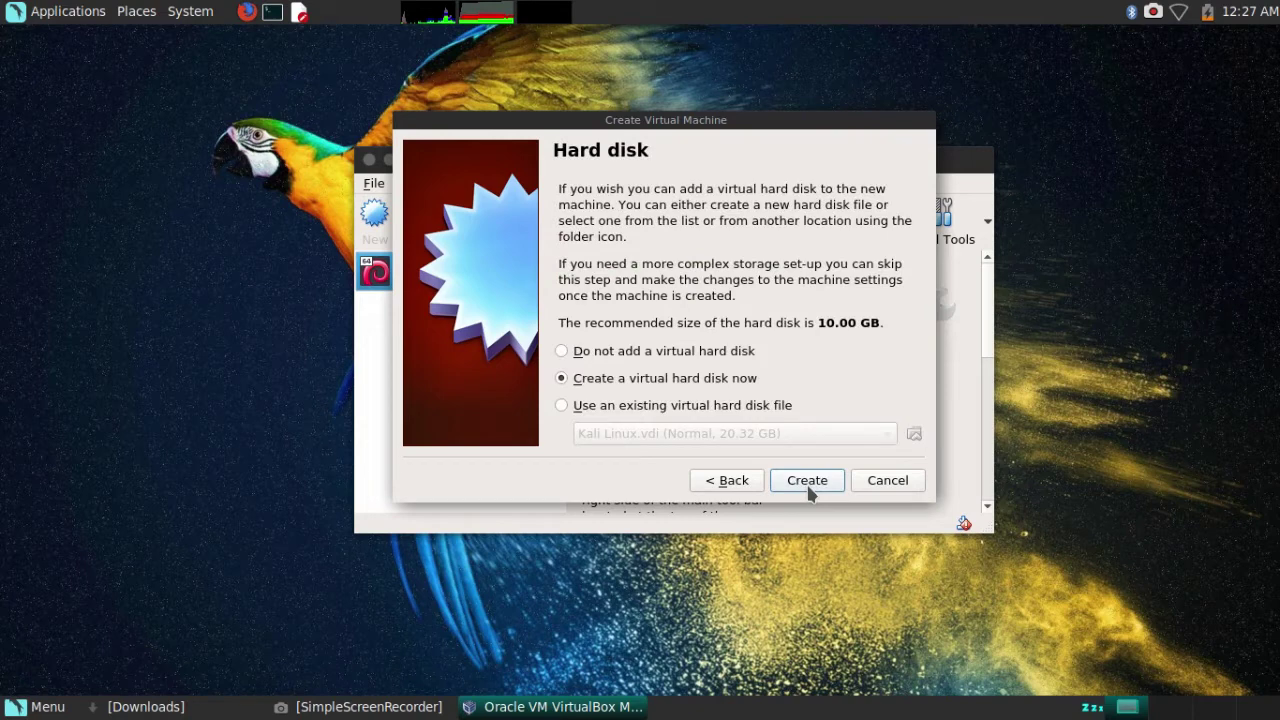
left_click(679, 406)
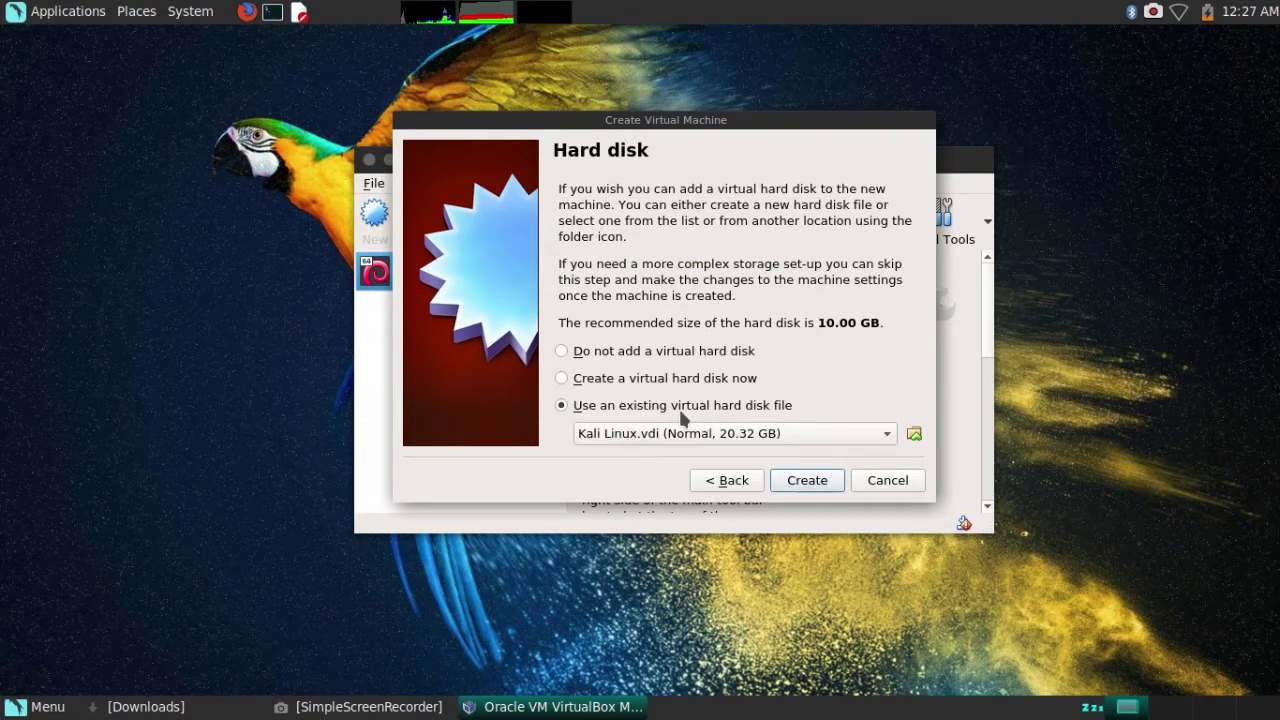
left_click(914, 434)
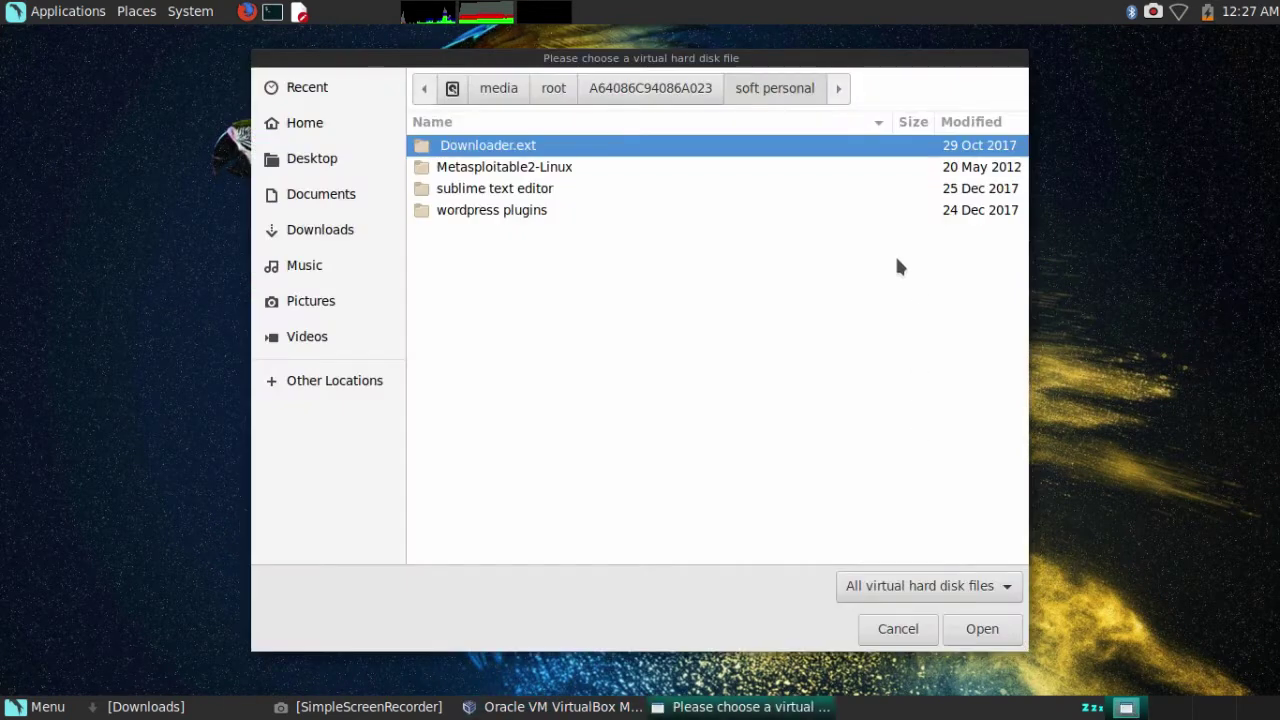
double_click(507, 175)
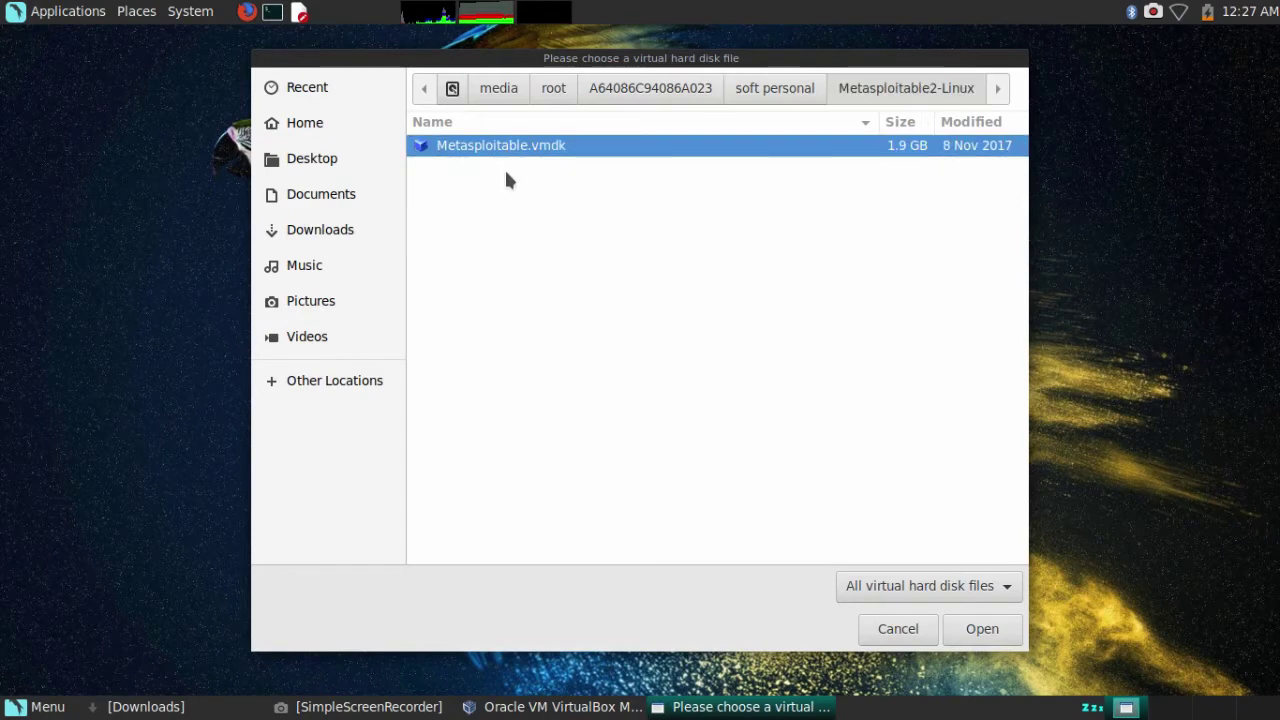
double_click(558, 150)
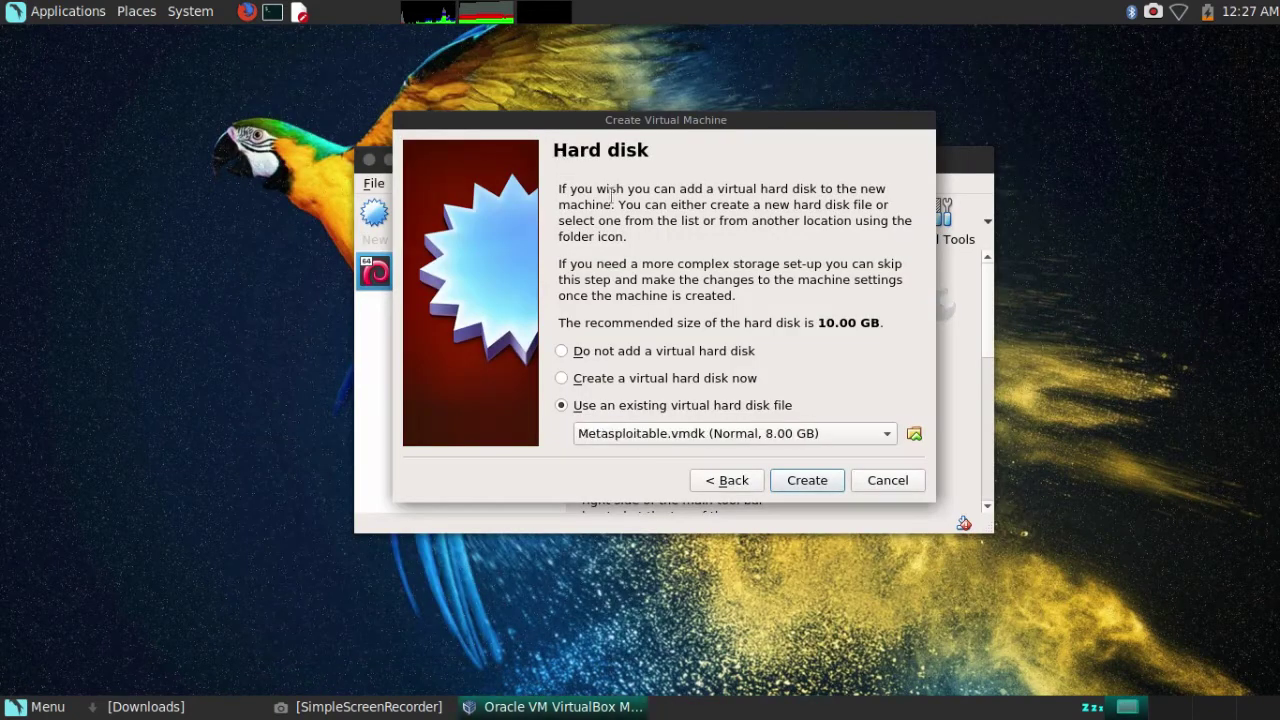
left_click(807, 480)
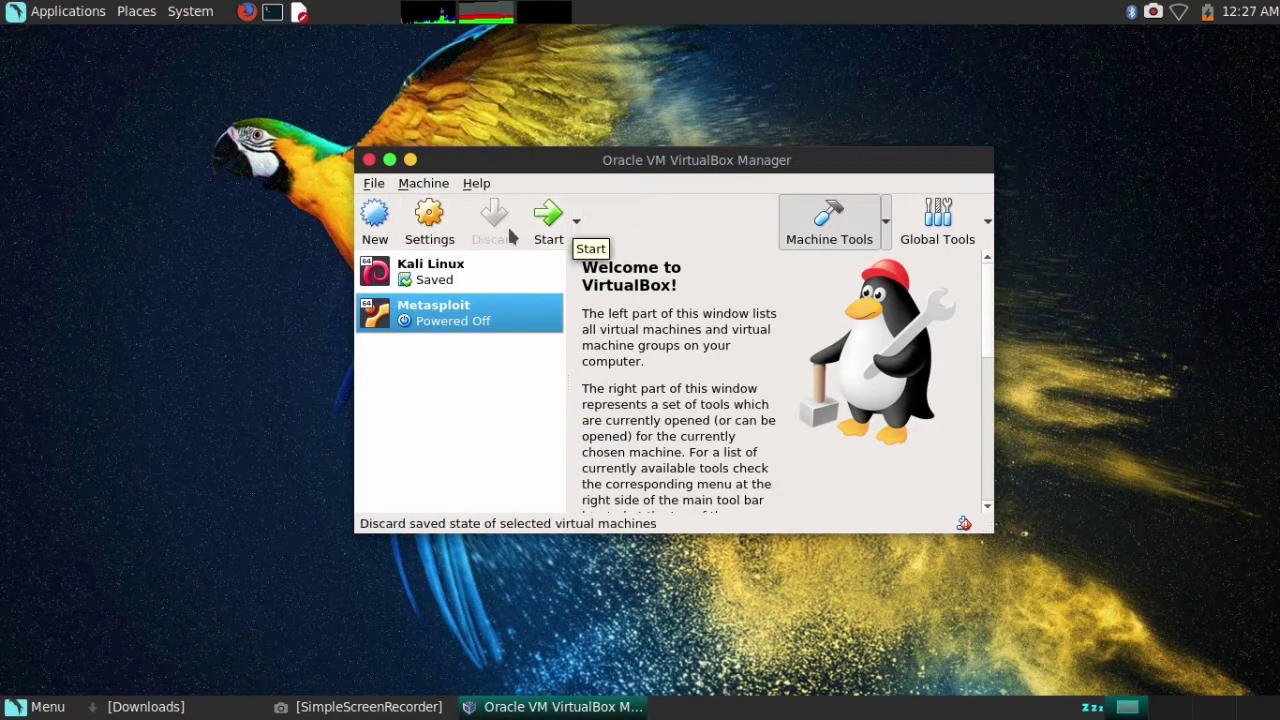
Start the Metasploit virtual machine and dismiss the keyboard capture and mouse integration notices.
left_click(565, 233)
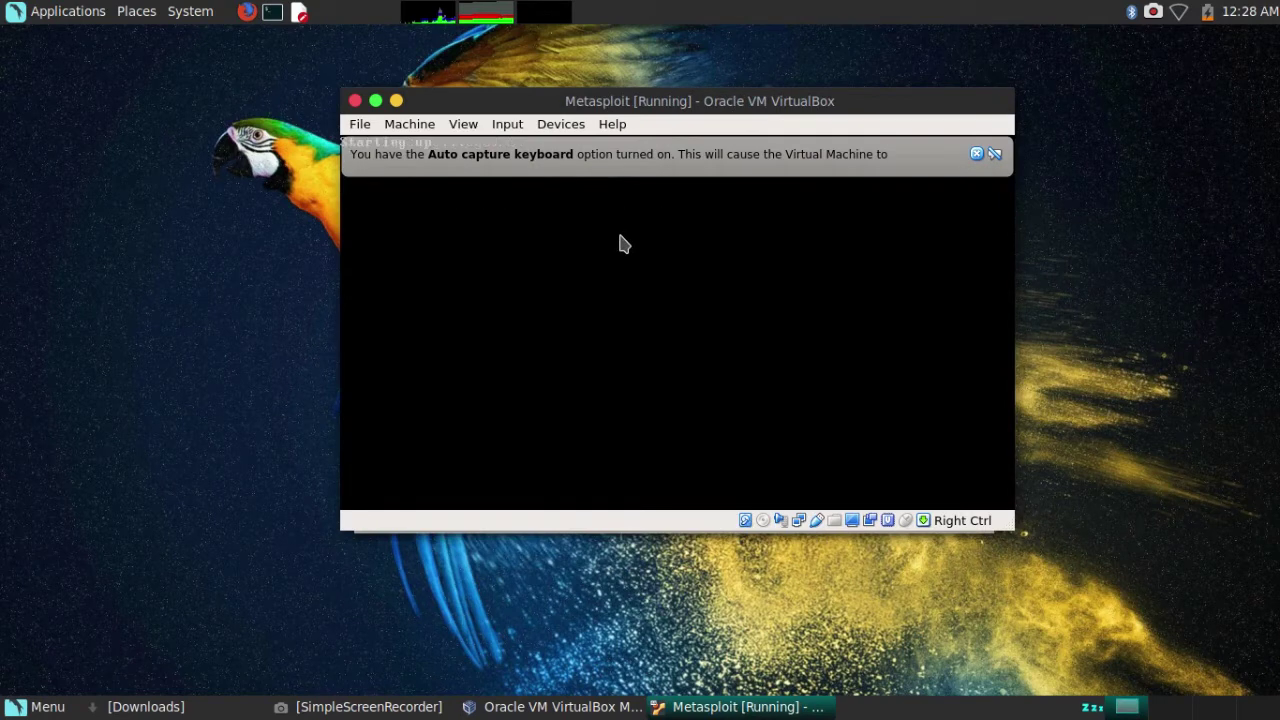
left_click(977, 154)
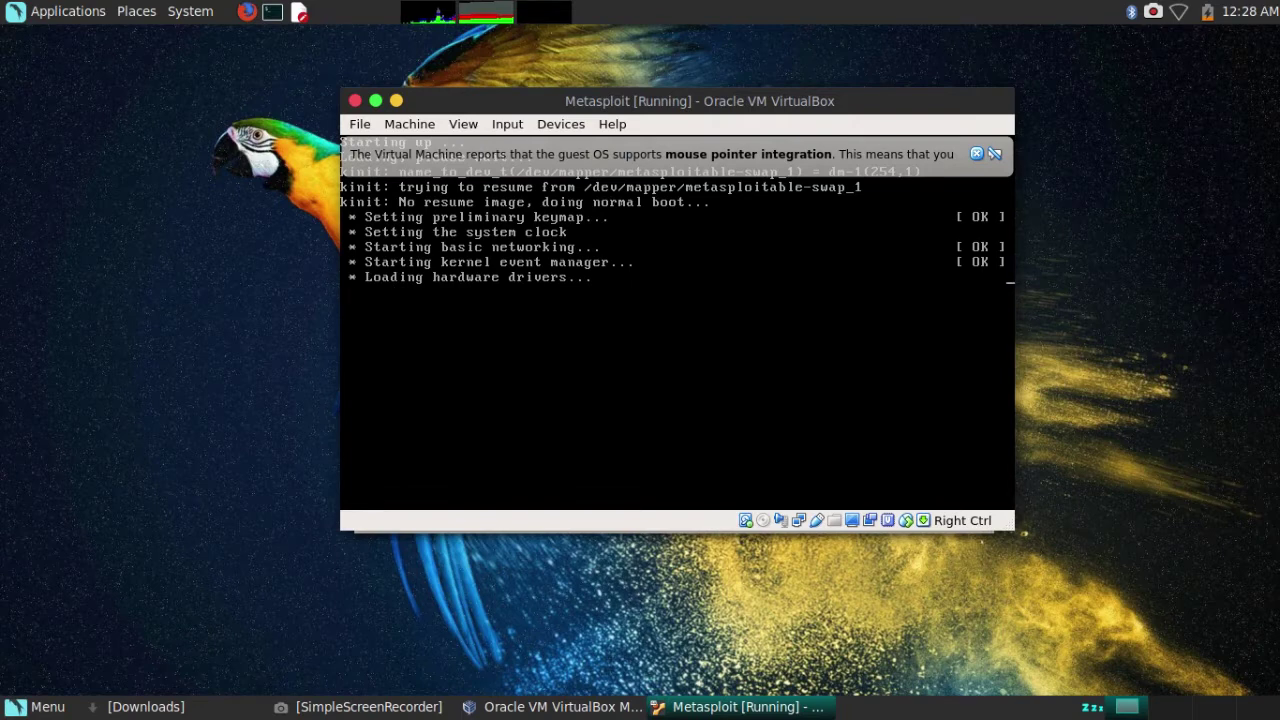
left_click(976, 155)
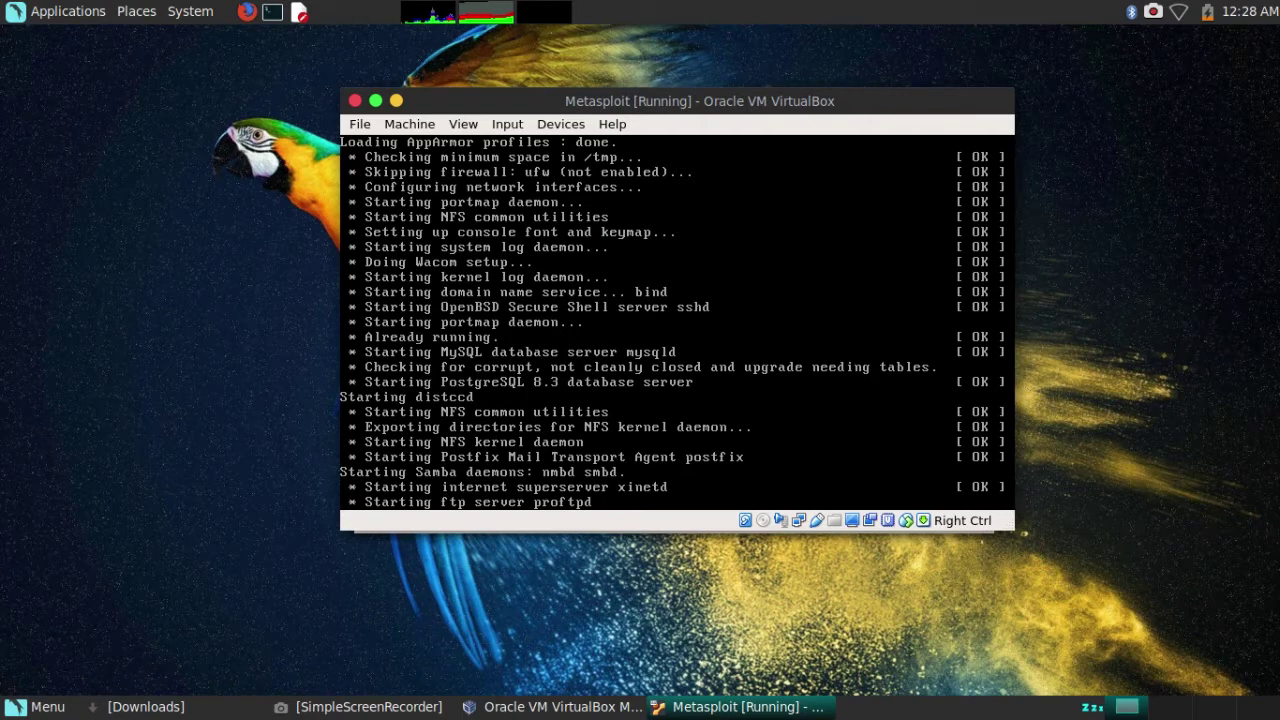
Maximize the running Metasploit machine's window and restore it to its normal size.
double_click(578, 100)
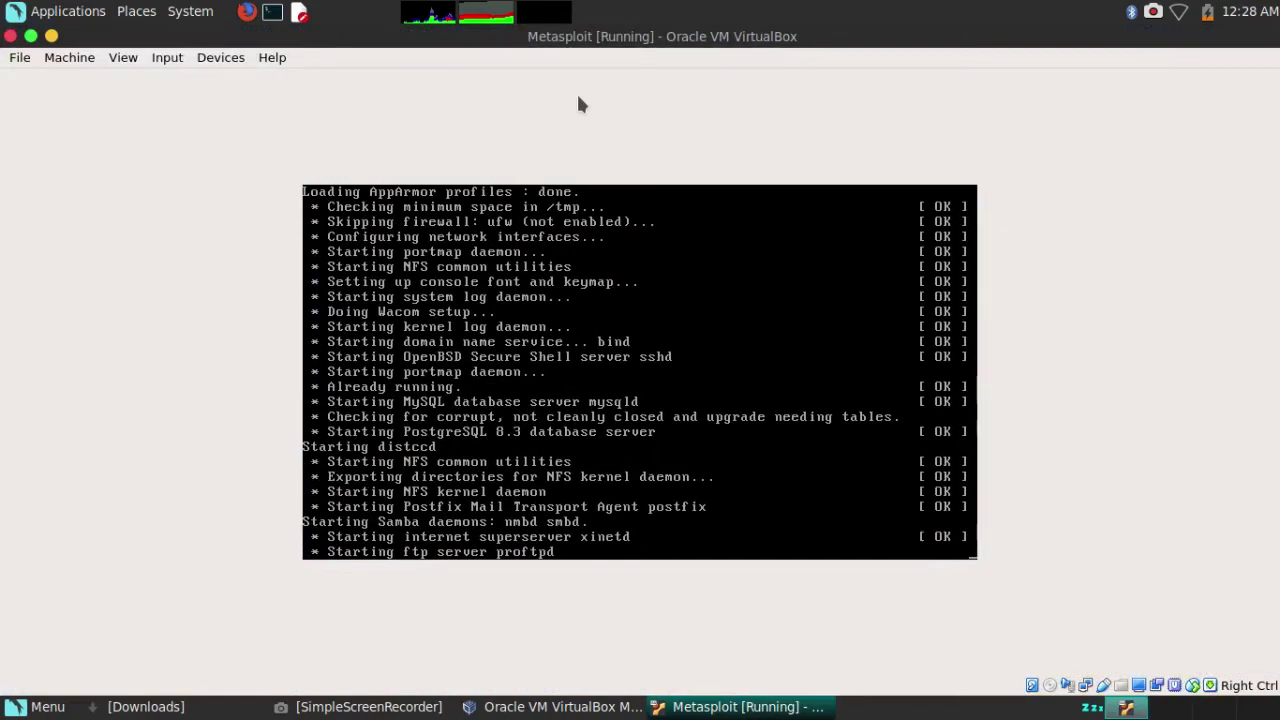
double_click(598, 36)
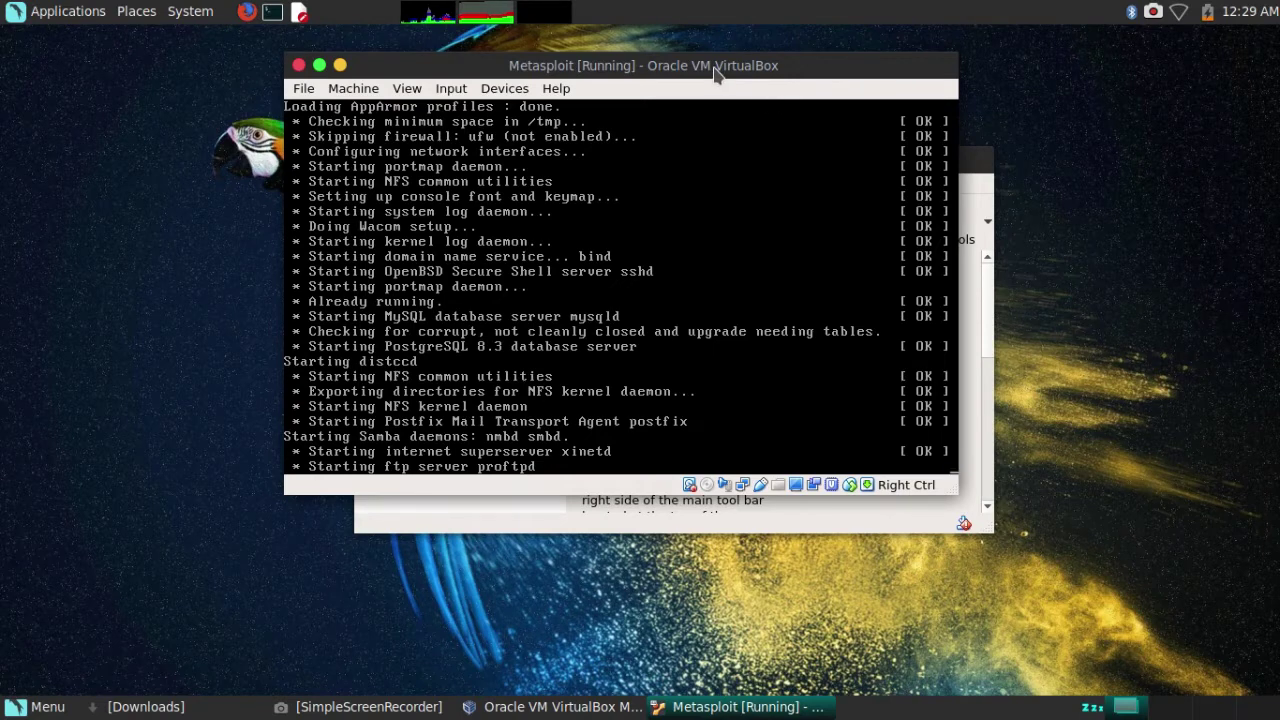
left_click_drag(715, 66, 760, 125)
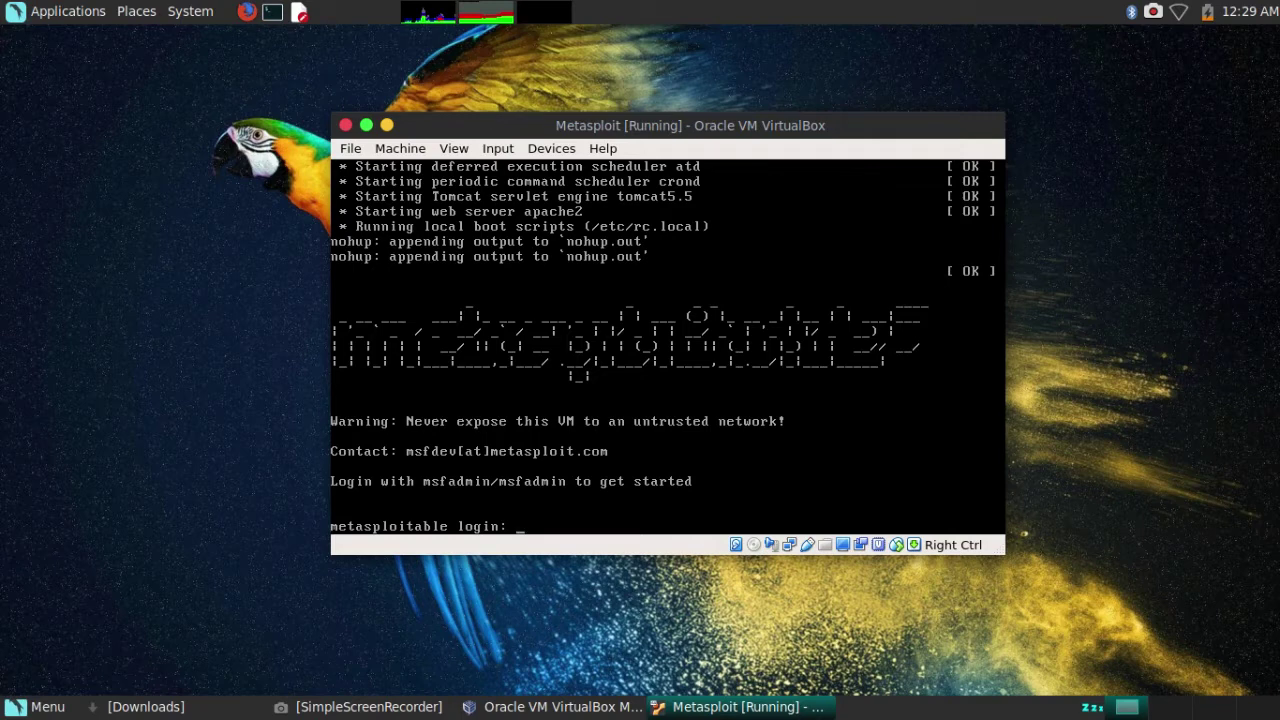
Log in at the metasploitable console with the default username and the account password given in the login banner.
type("msfadmin")
key("Return")
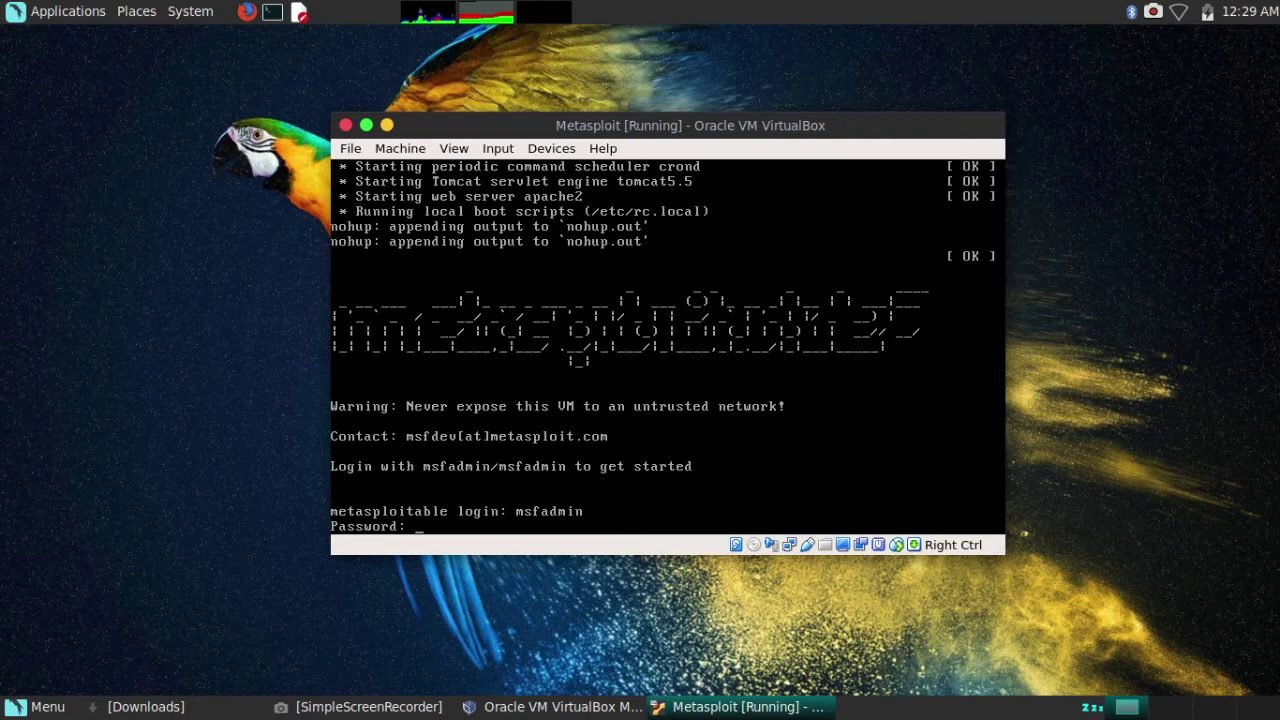
type("msfadmin")
key("Return")
key("Return")
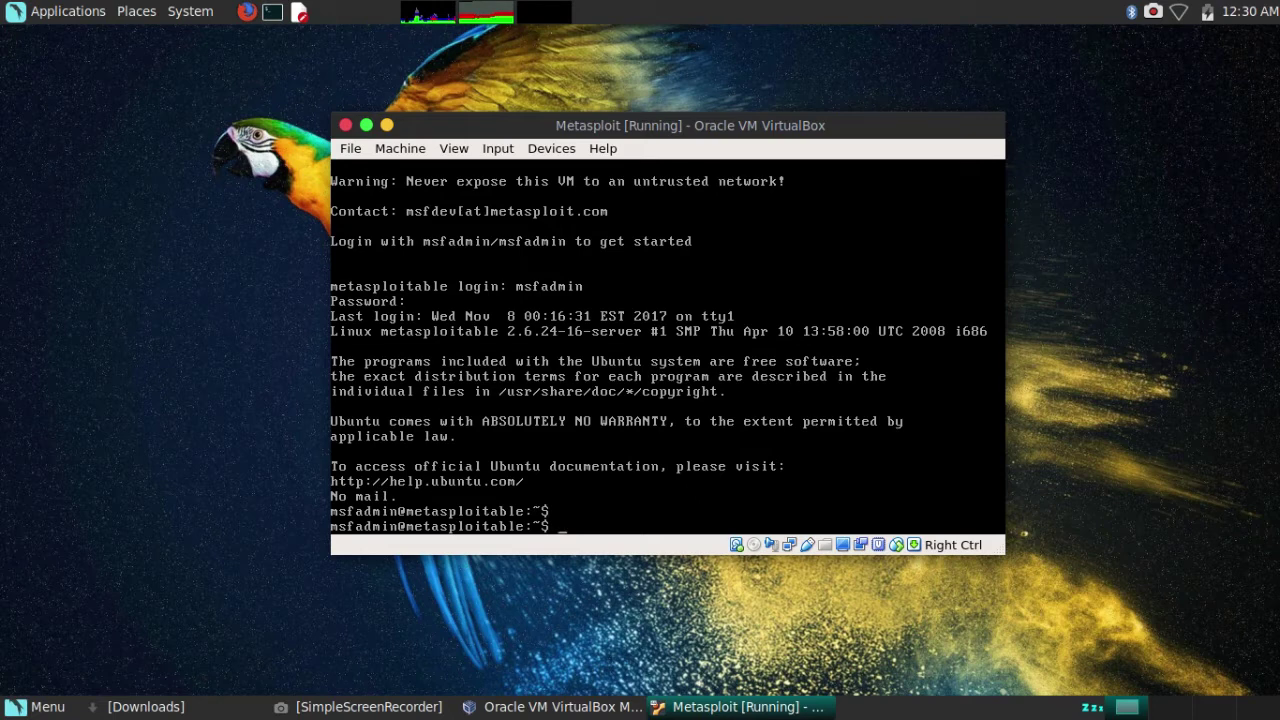
Shut down the virtual machine with sudo poweroff, authorizing it with the account password.
type("sudo poweroff")
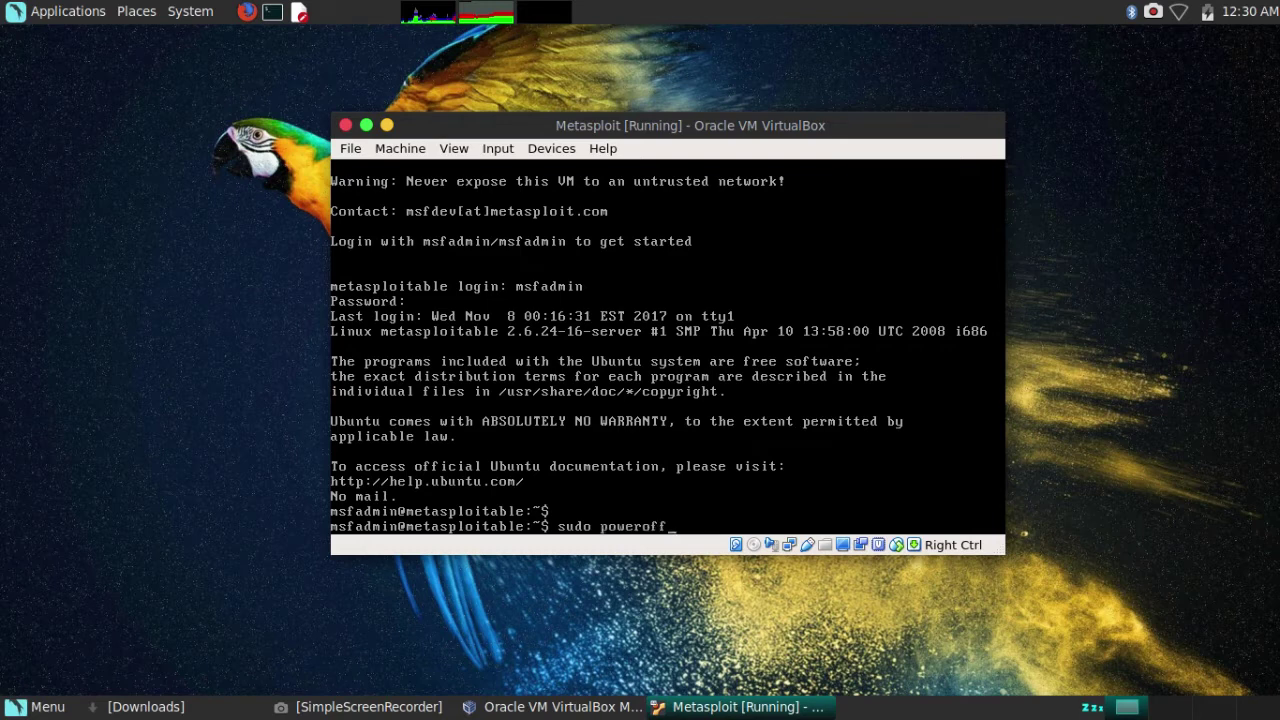
key("Return")
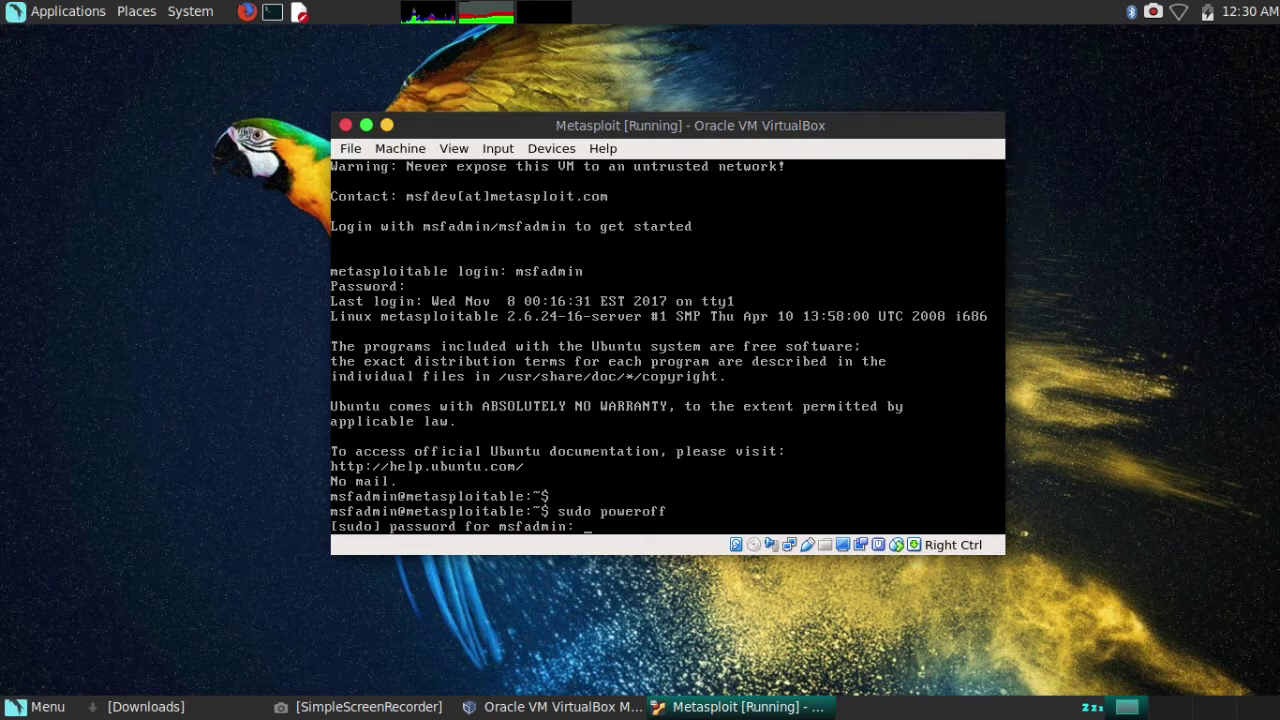
key("Return")
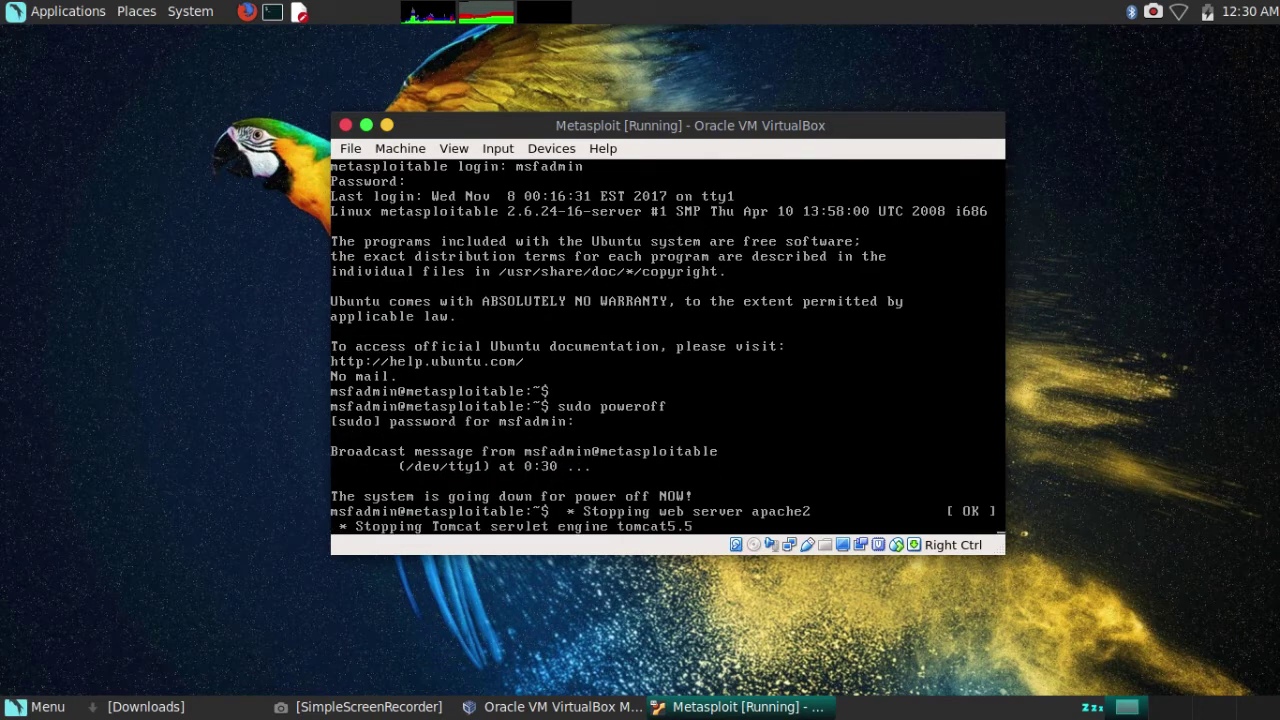